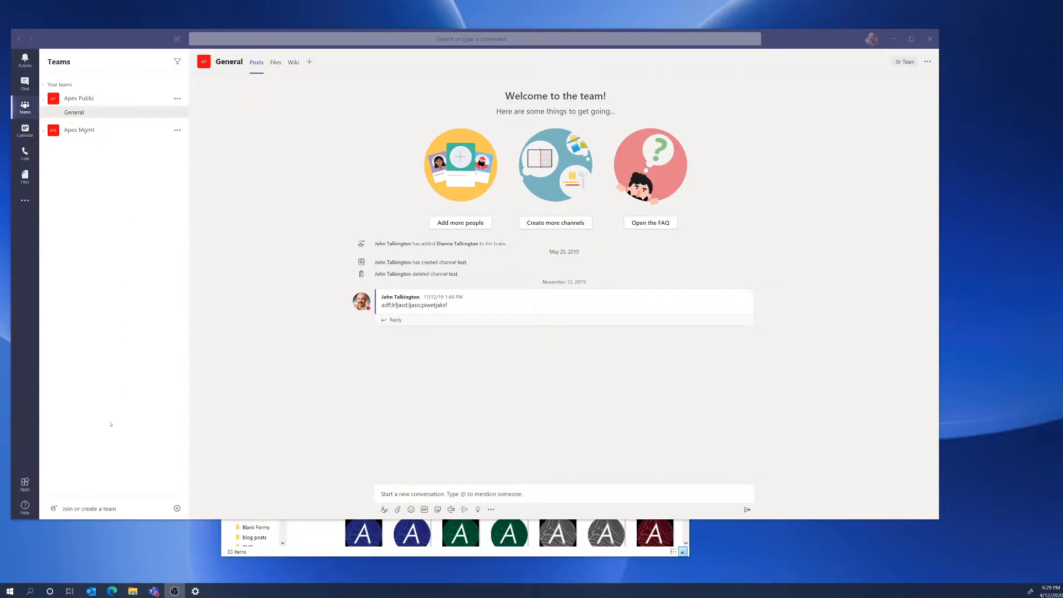
- Create a private team from scratch named Apex-Test
click(91, 513)
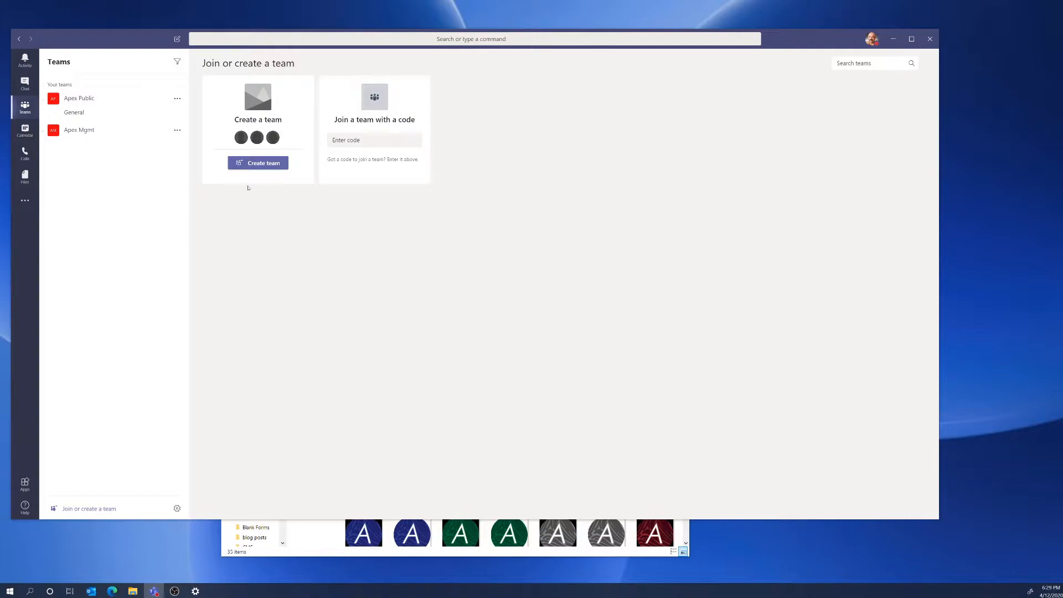
click(265, 168)
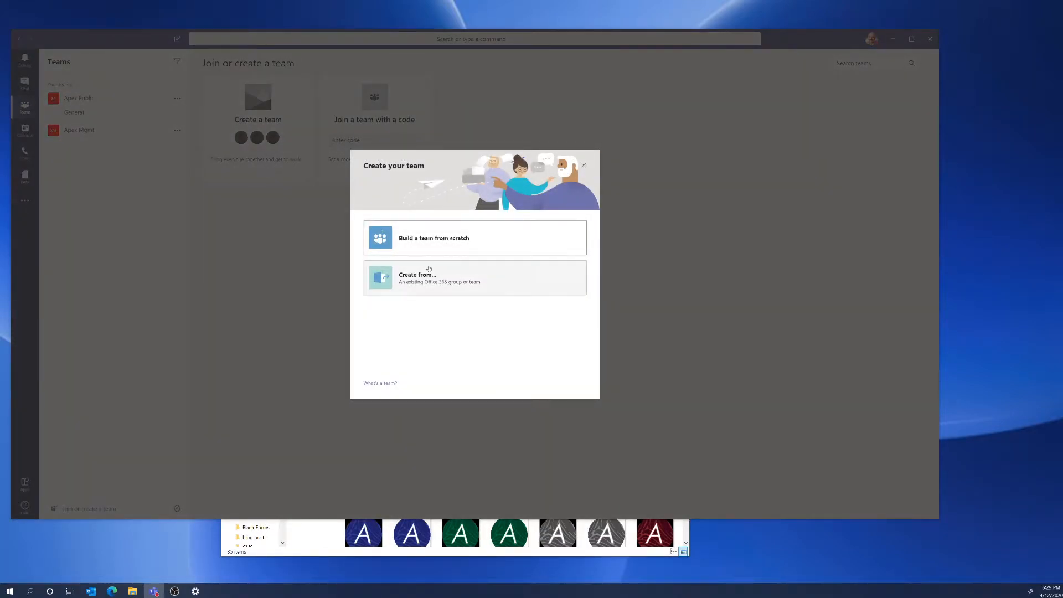
click(427, 244)
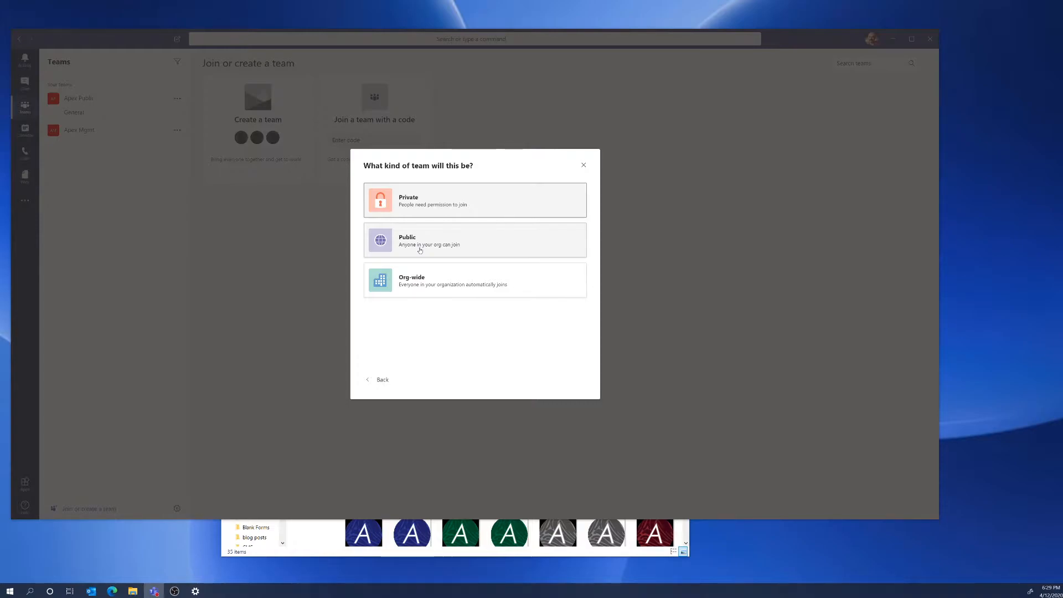
click(432, 210)
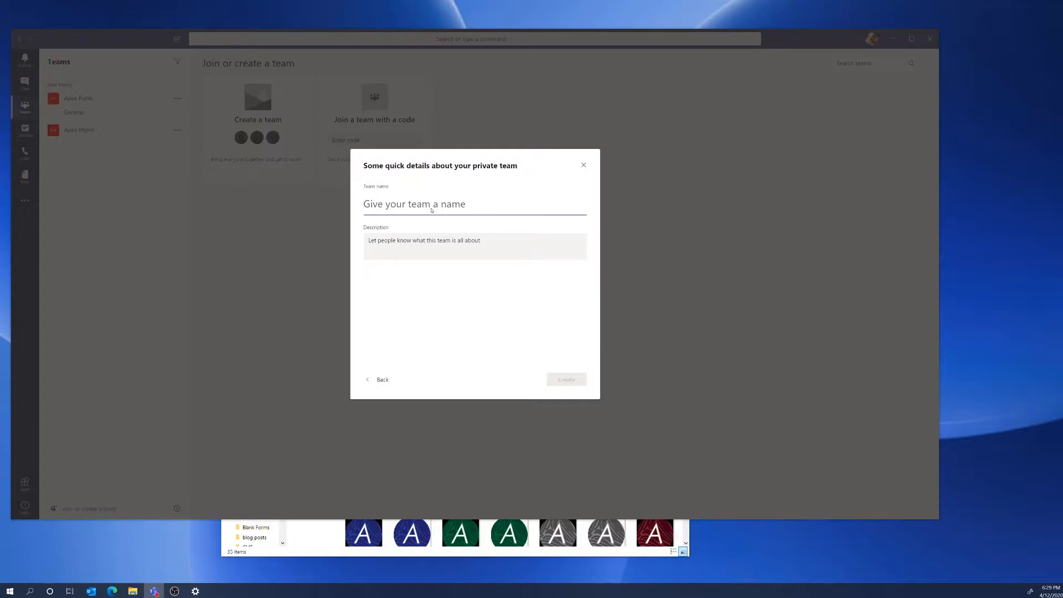
text(Ape)
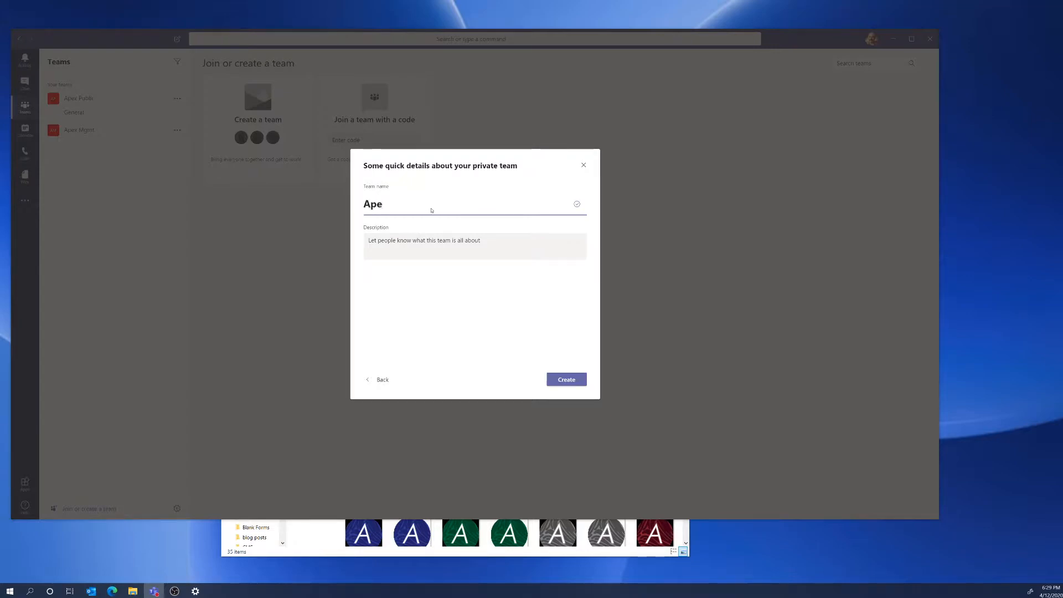
text(x-Test)
click(565, 380)
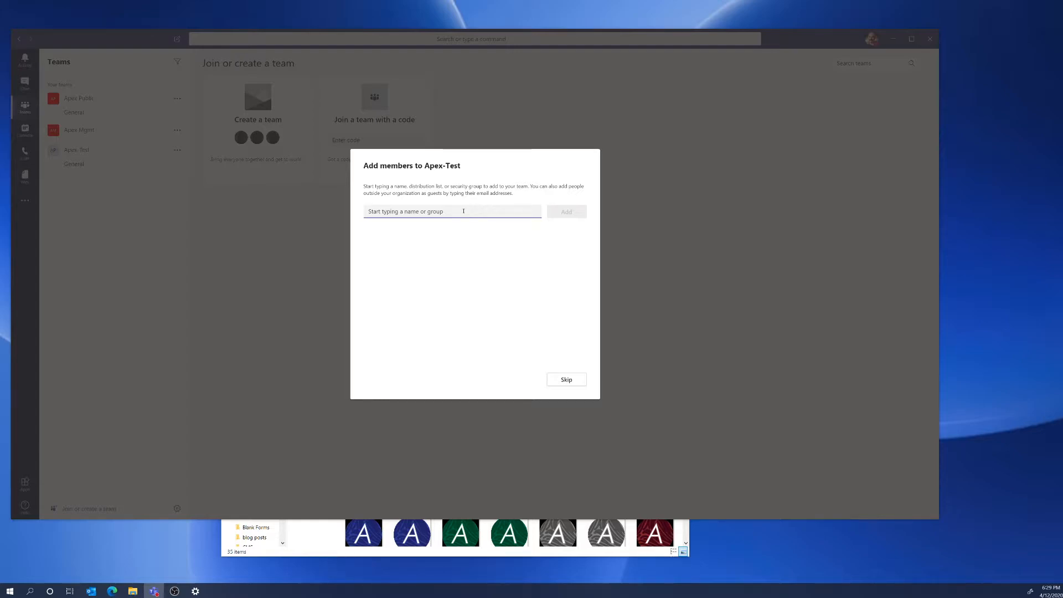
- Add a colleague to the Apex-Test team with the Member role and finish the team setup
text(dianna)
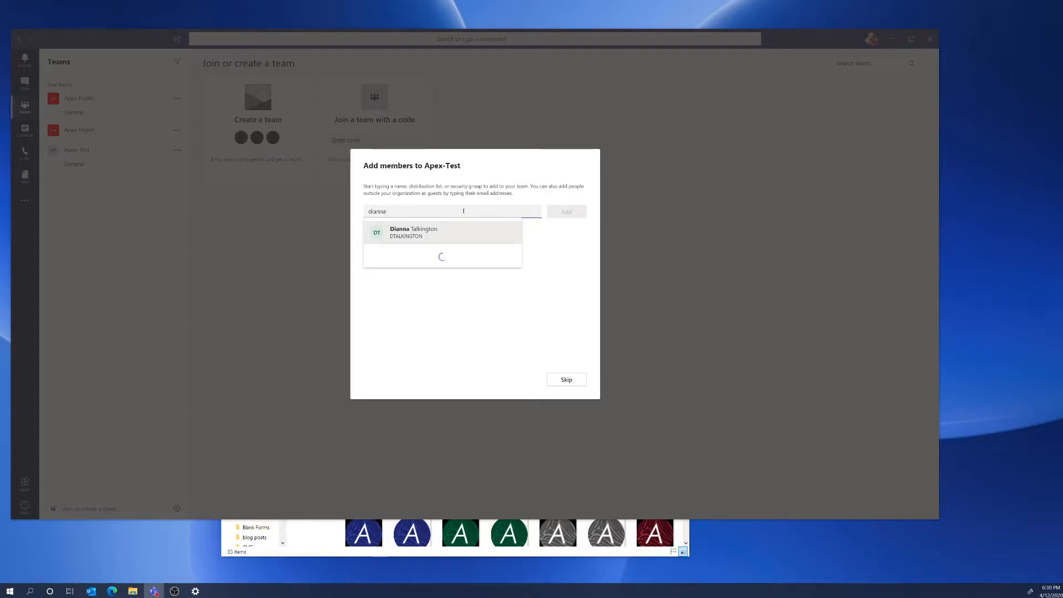
click(434, 238)
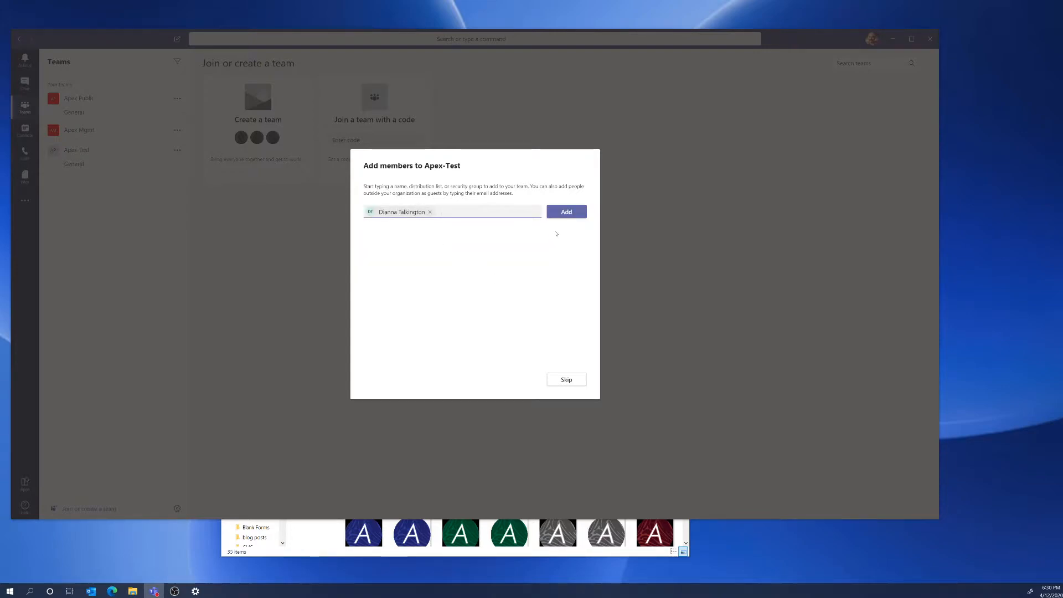
click(566, 211)
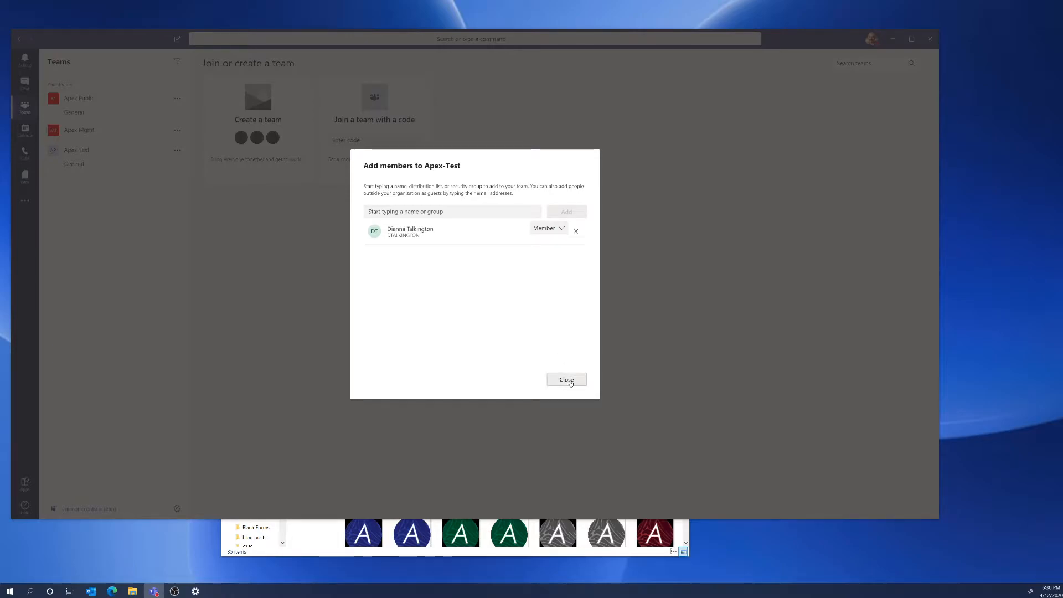
click(570, 381)
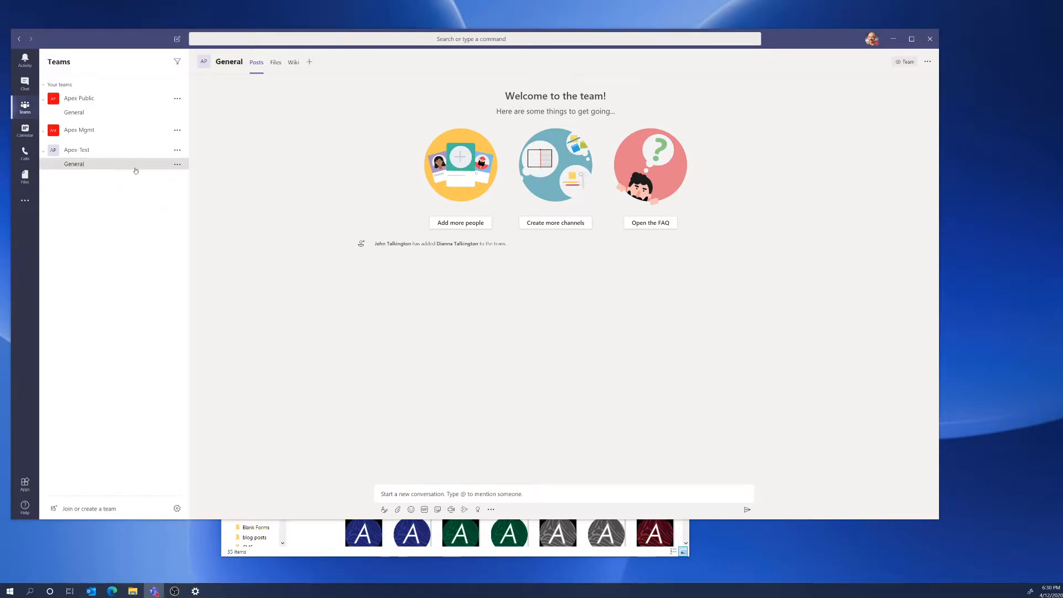
- Sync the Apex-Test General channel's files to the computer and open the synced Apex-Test - General folder in File Explorer
click(277, 63)
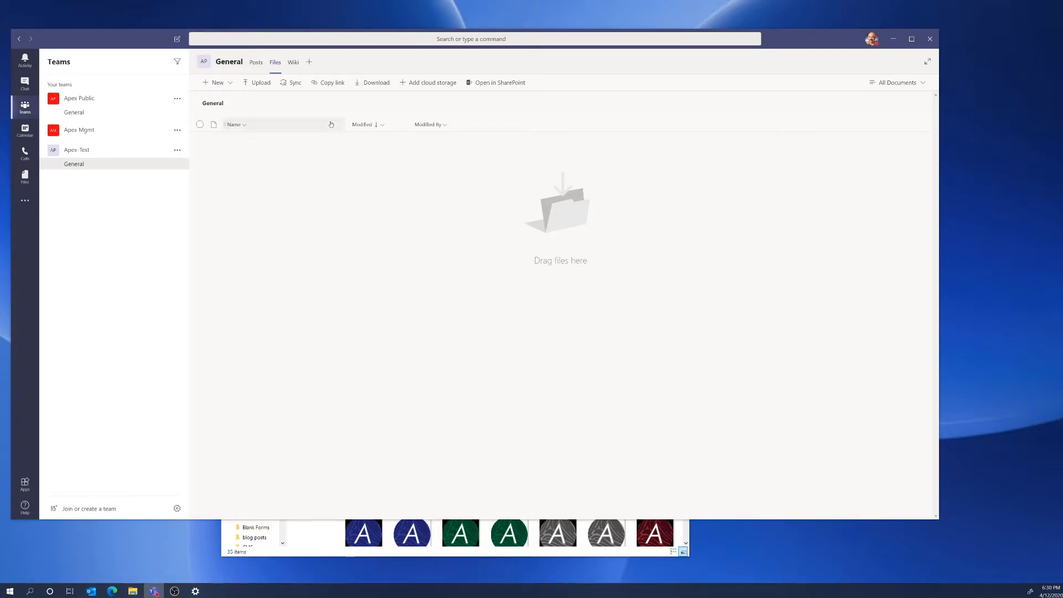
click(292, 83)
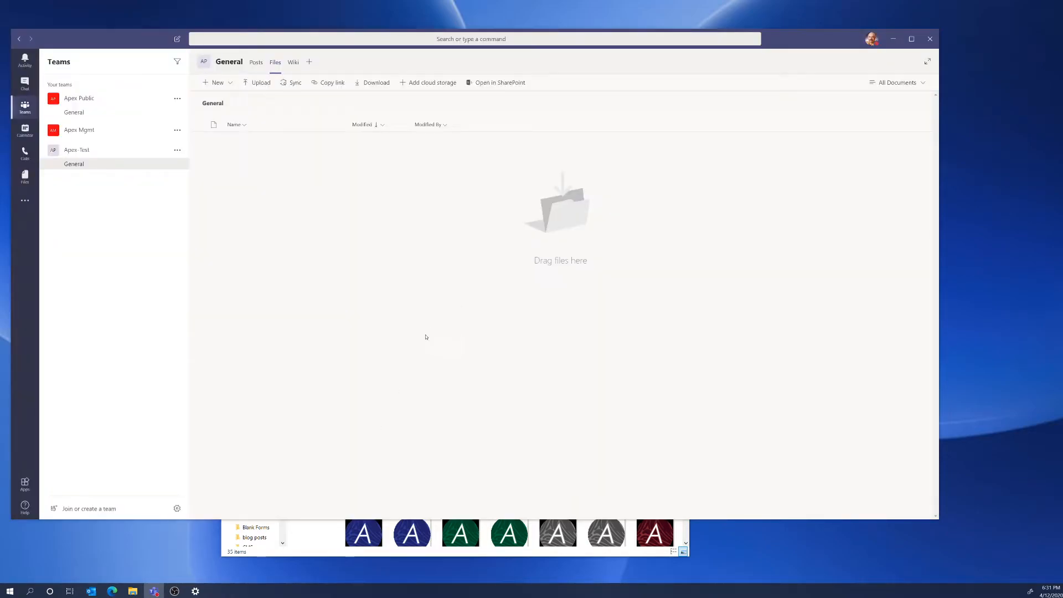
click(316, 531)
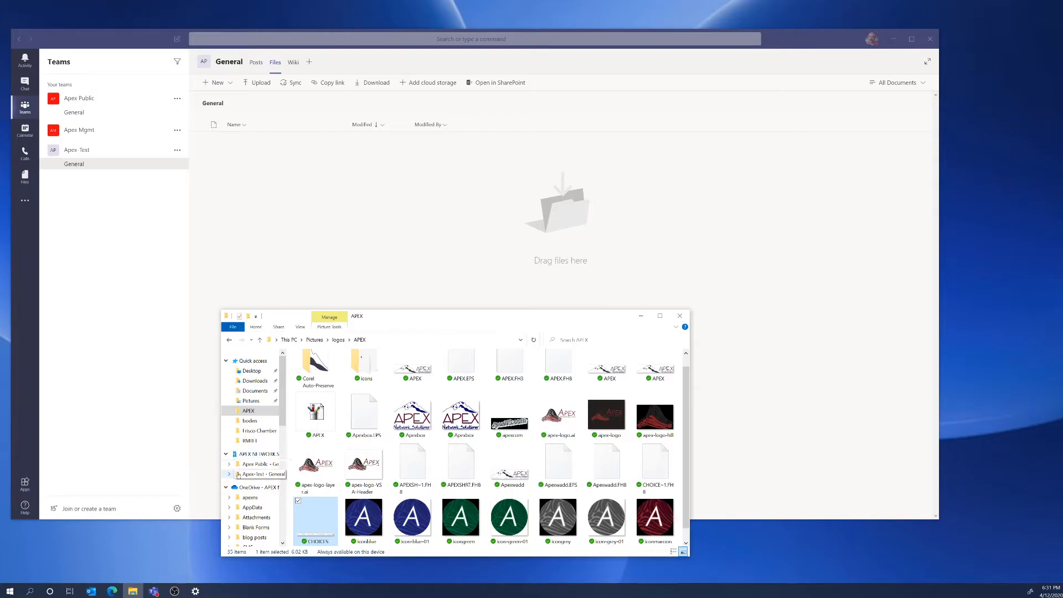
click(242, 455)
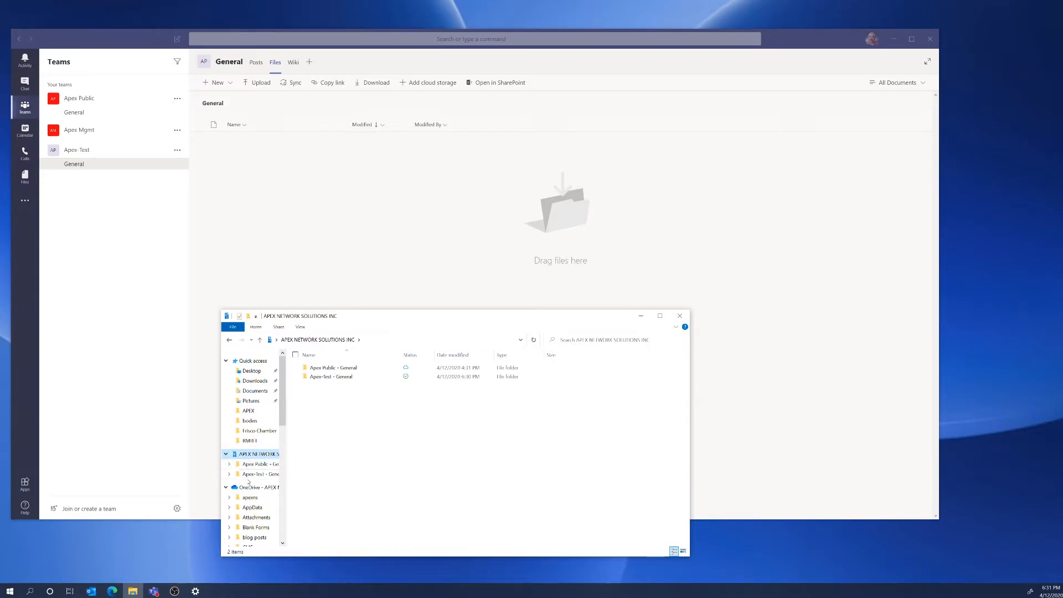
click(248, 474)
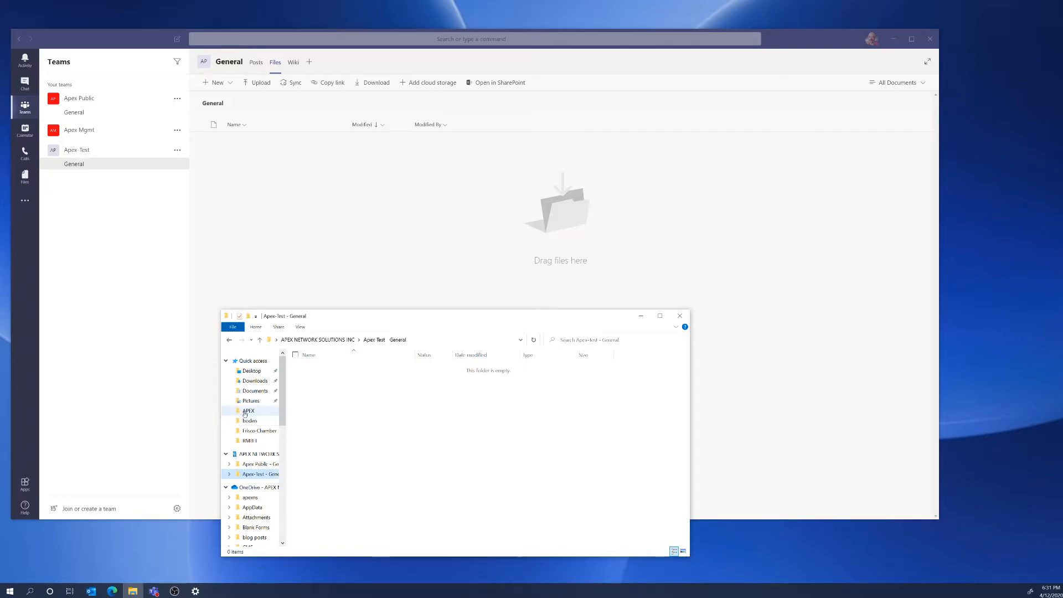
- Copy the APEX folder from Quick access into the synced Apex-Test - General folder and open the copy
mouse_move(245, 414)
mouse_down()
mouse_move(248, 431)
mouse_move(248, 420)
mouse_up()
drag(247, 414, 250, 476)
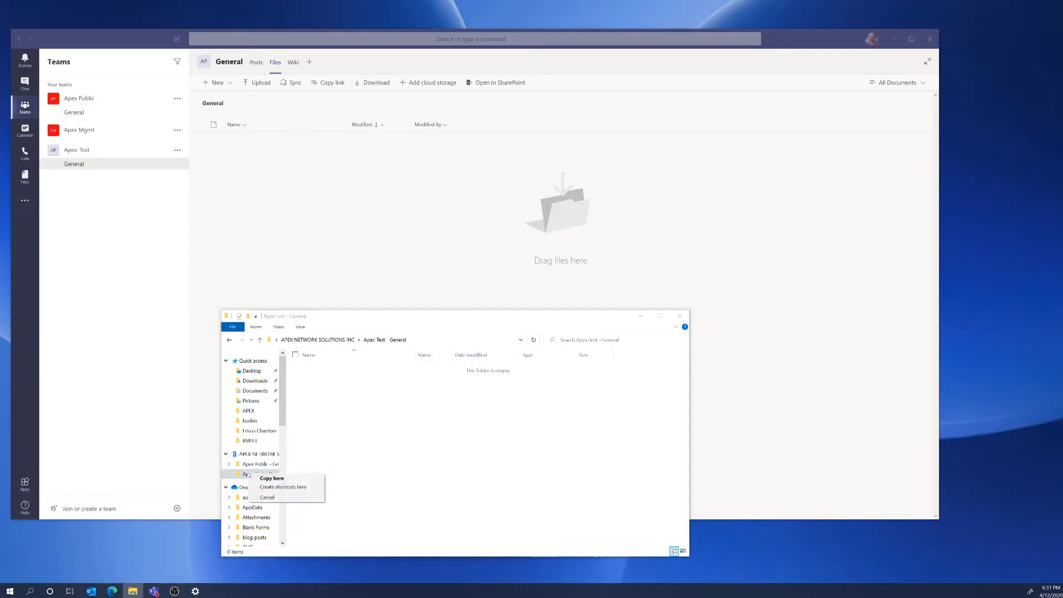
click(266, 479)
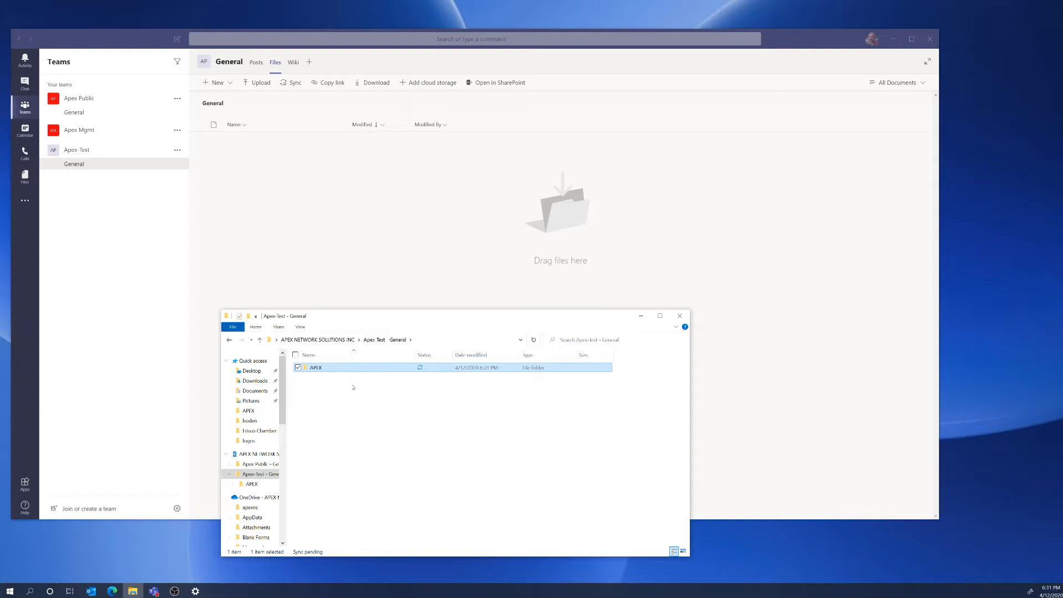
double_click(315, 367)
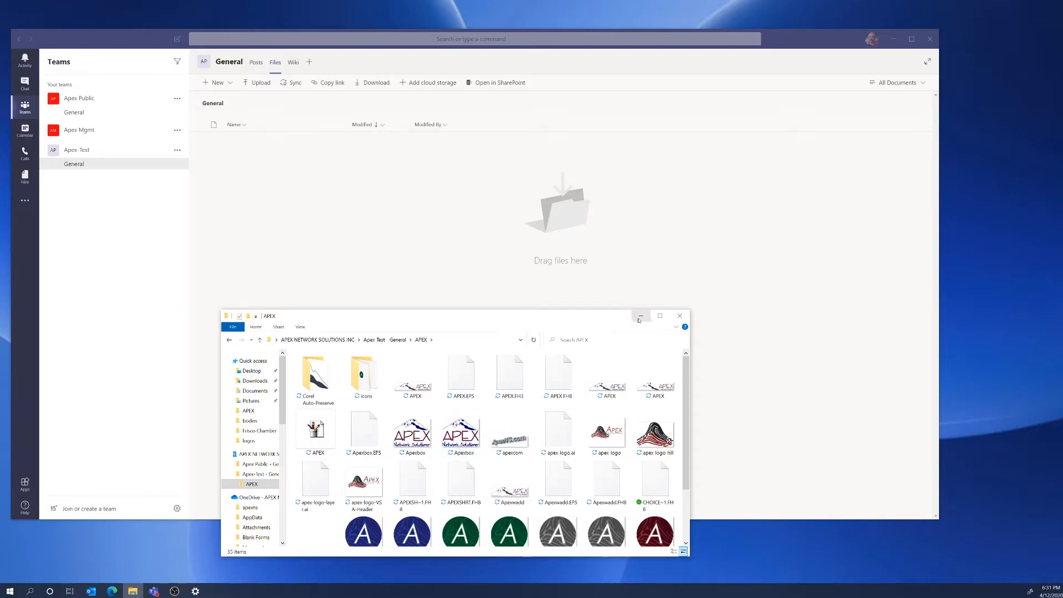
- Switch to Microsoft Teams, refresh the General channel's files and open the APEX folder
click(464, 277)
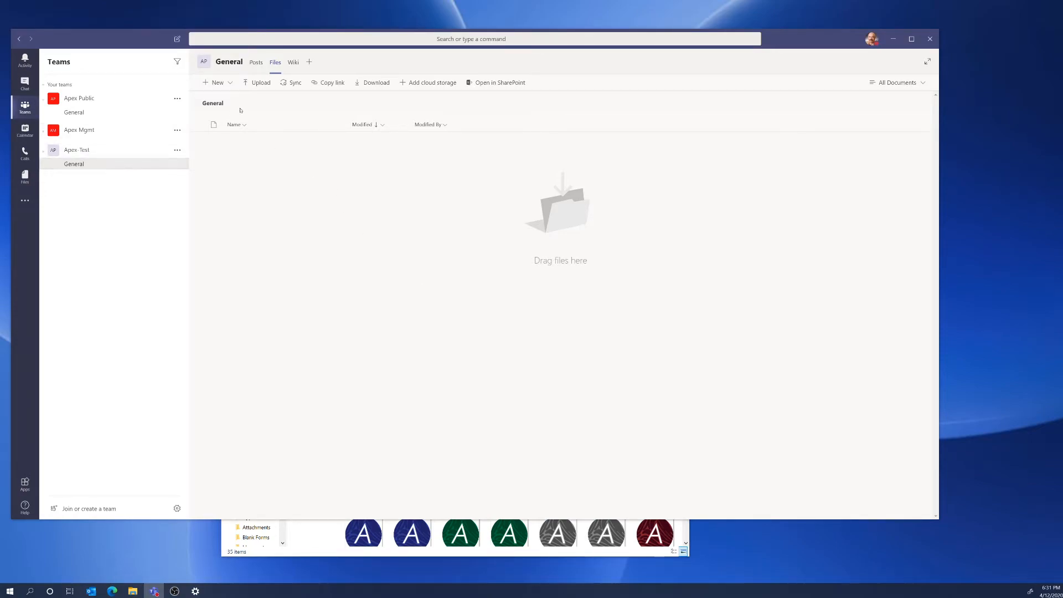
click(267, 65)
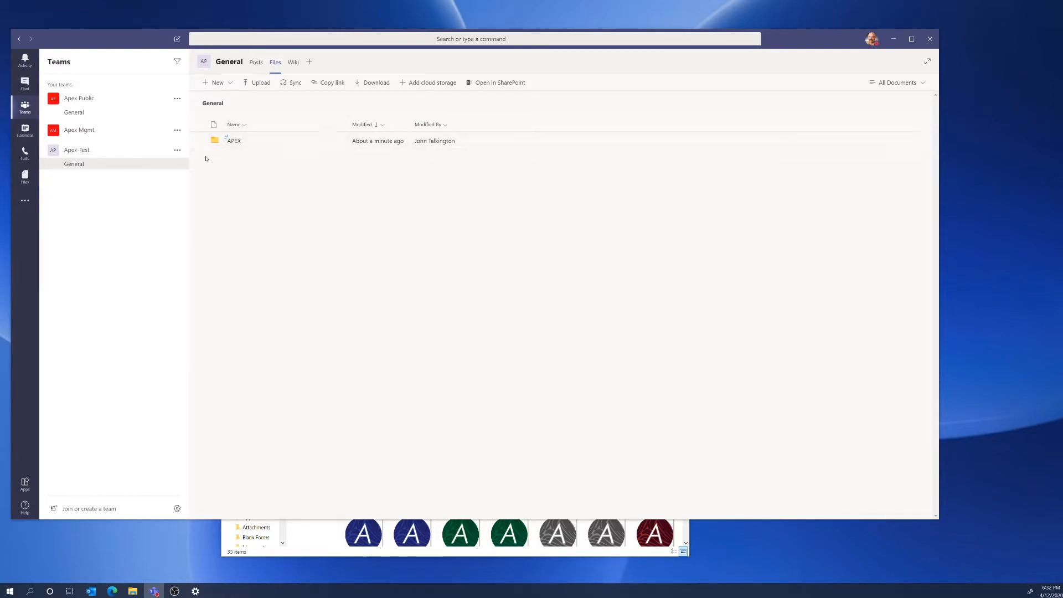
click(234, 142)
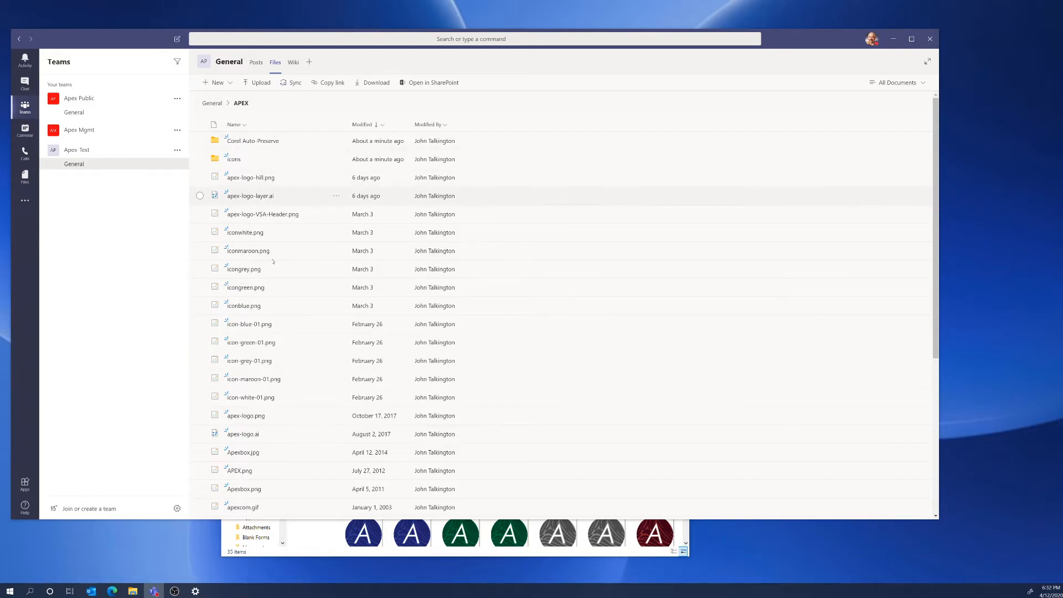
- Switch to File Explorer, check the sync status of the files in the local APEX folder and close the window
click(316, 533)
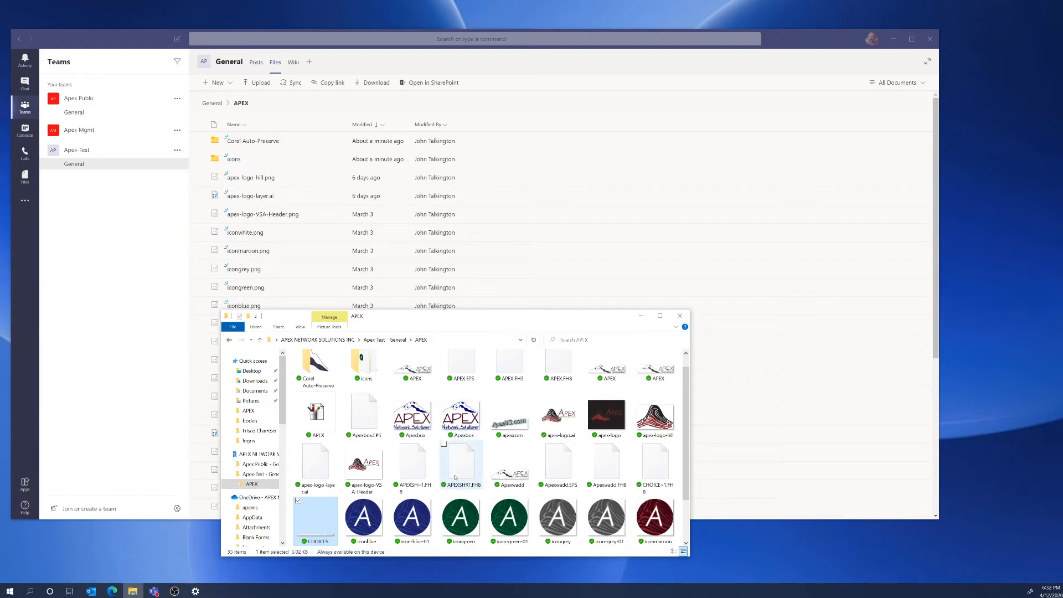
scroll(457, 491, down, 2)
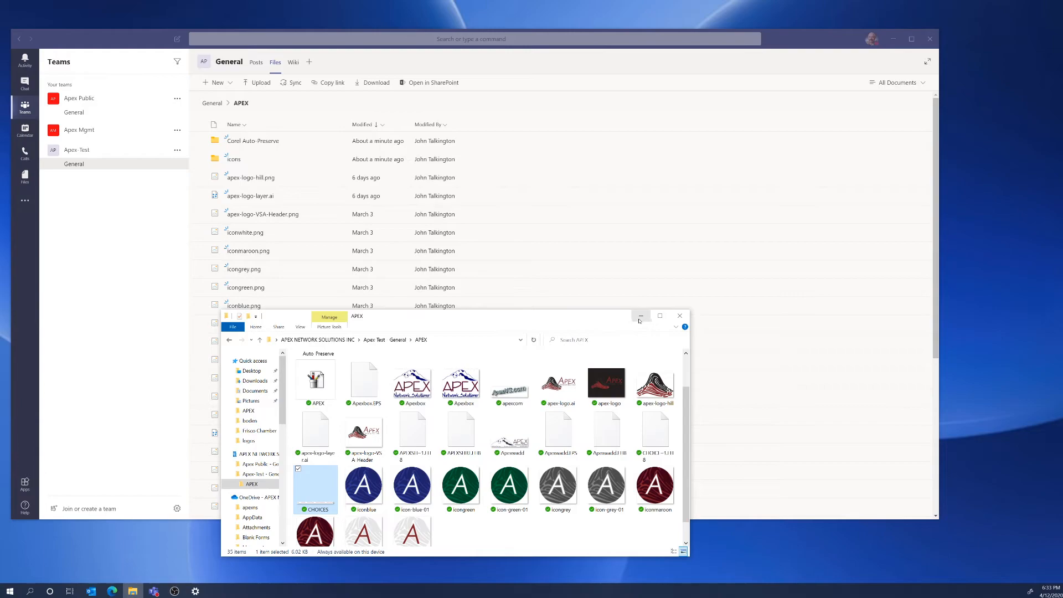
click(679, 317)
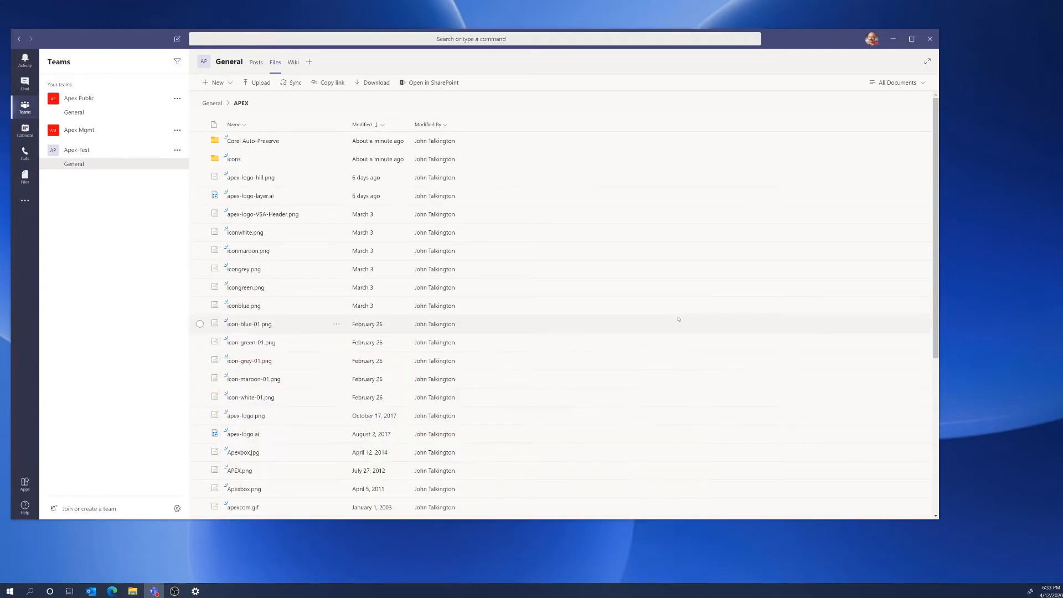
- Manage the Apex-Test team: view the role options for the person under Members and guests and remove that person
click(176, 151)
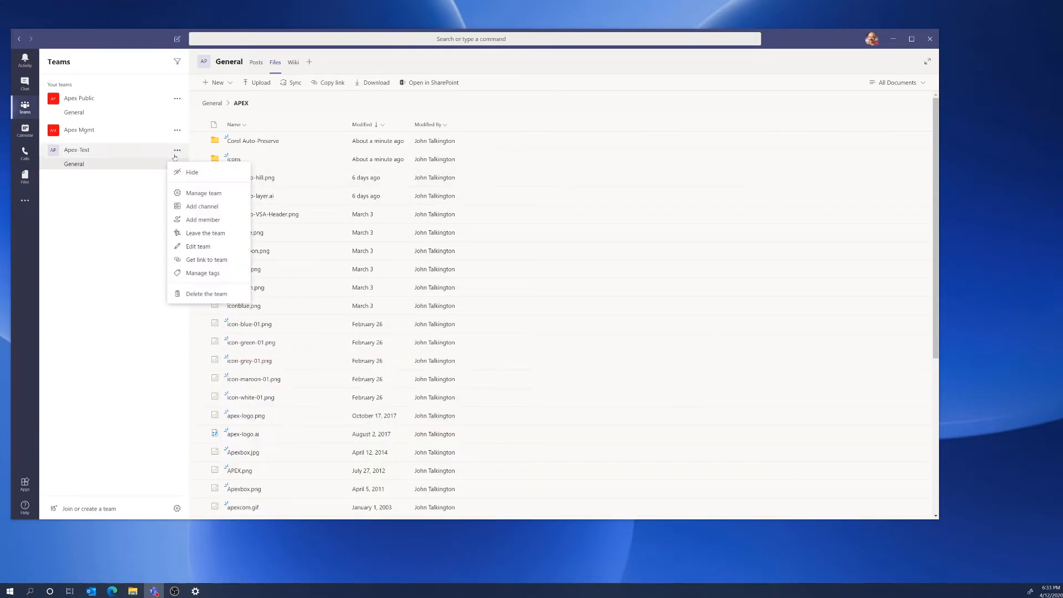
click(186, 194)
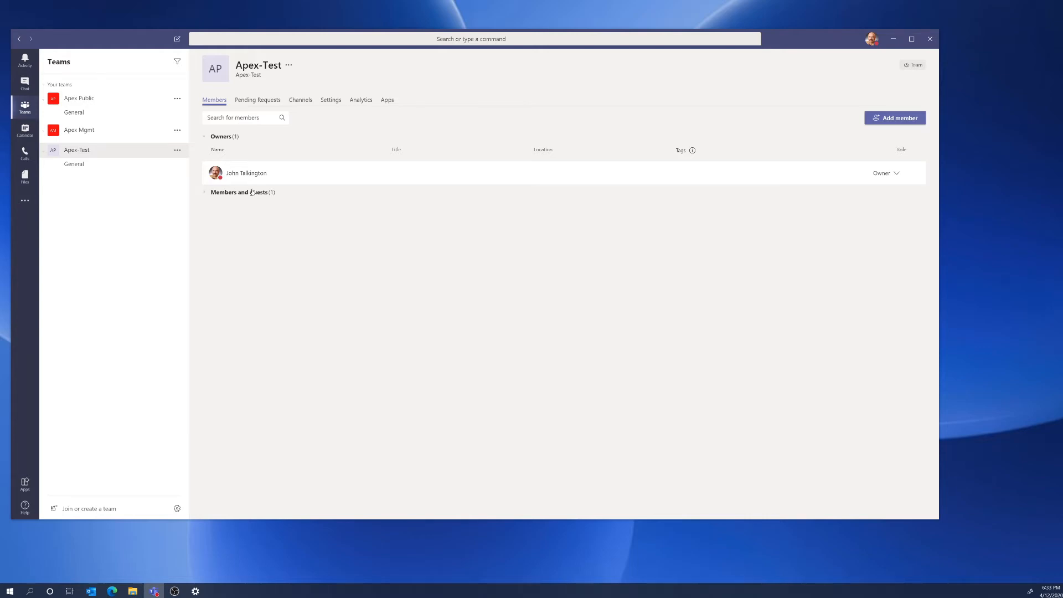
click(204, 194)
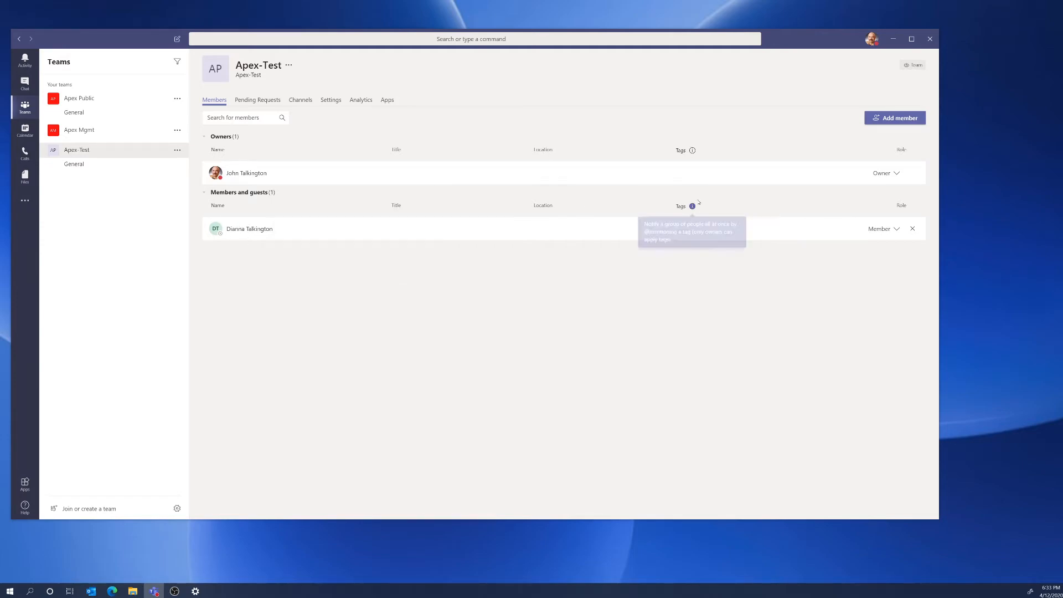
click(880, 229)
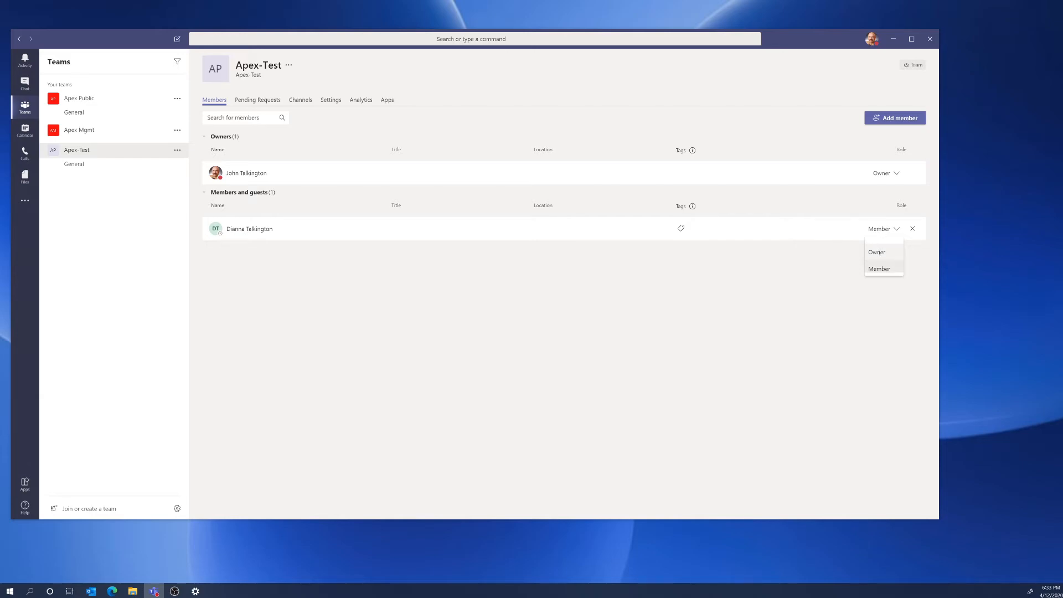
click(817, 272)
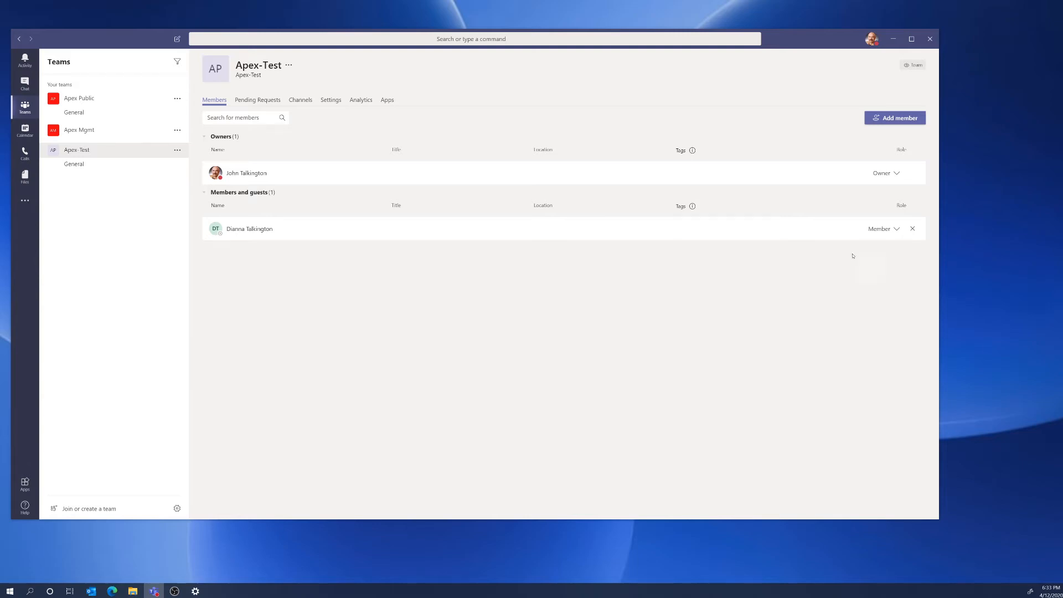
click(913, 229)
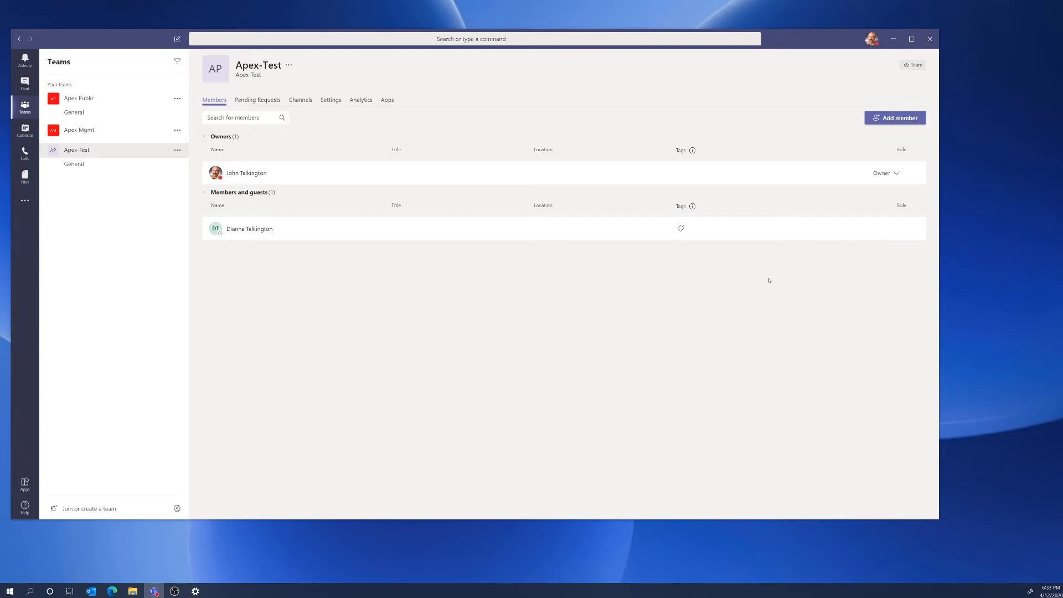